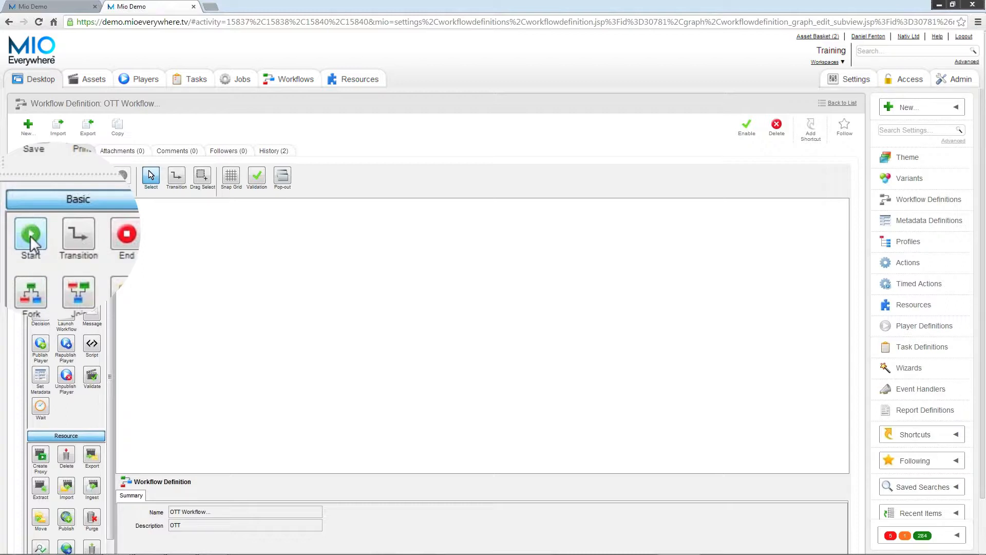
# Place a Start node near the top of the empty workflow canvas and resize it slightly.
pyautogui.click(30, 236)
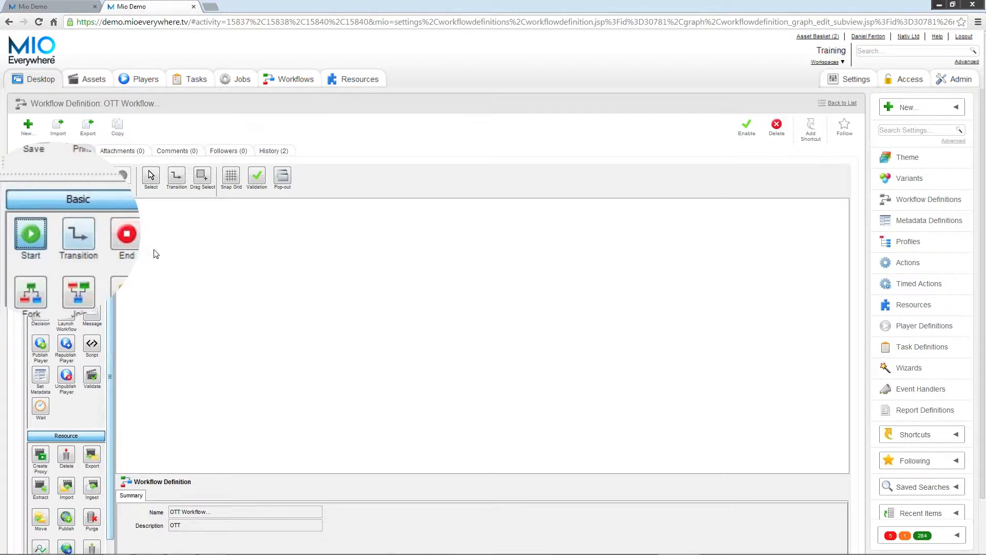
pyautogui.click(323, 249)
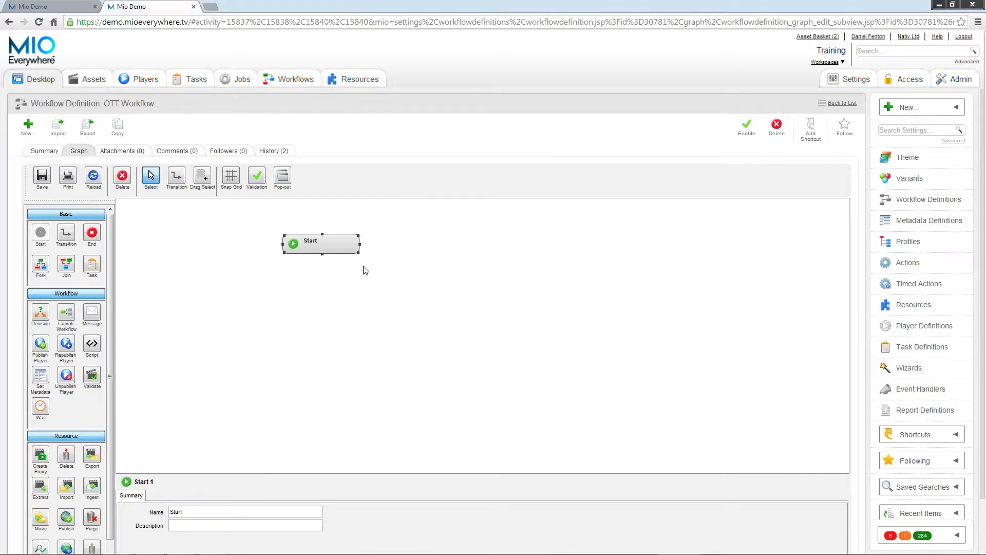
pyautogui.moveTo(358, 252)
pyautogui.mouseDown()
pyautogui.moveTo(392, 276)
pyautogui.moveTo(361, 257)
pyautogui.mouseUp()
# Undock the node palette into a floating window and move it over the canvas, back toward its original side.
pyautogui.moveTo(92, 200); pyautogui.dragTo(679, 286)
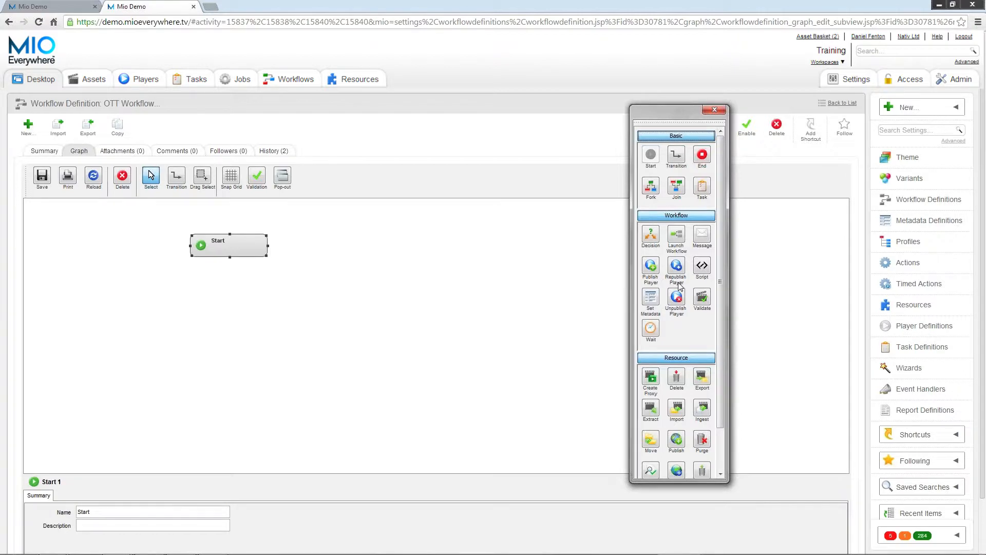
pyautogui.moveTo(659, 115); pyautogui.dragTo(34, 208)
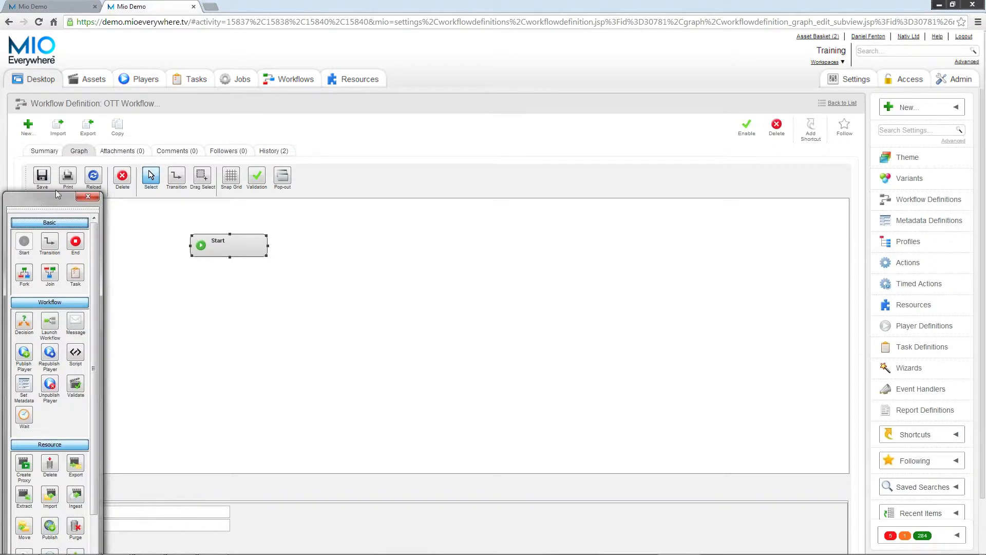
# Enlarge the popped-out workflow designer window to fill the screen and return the designer to the page.
pyautogui.click(78, 156)
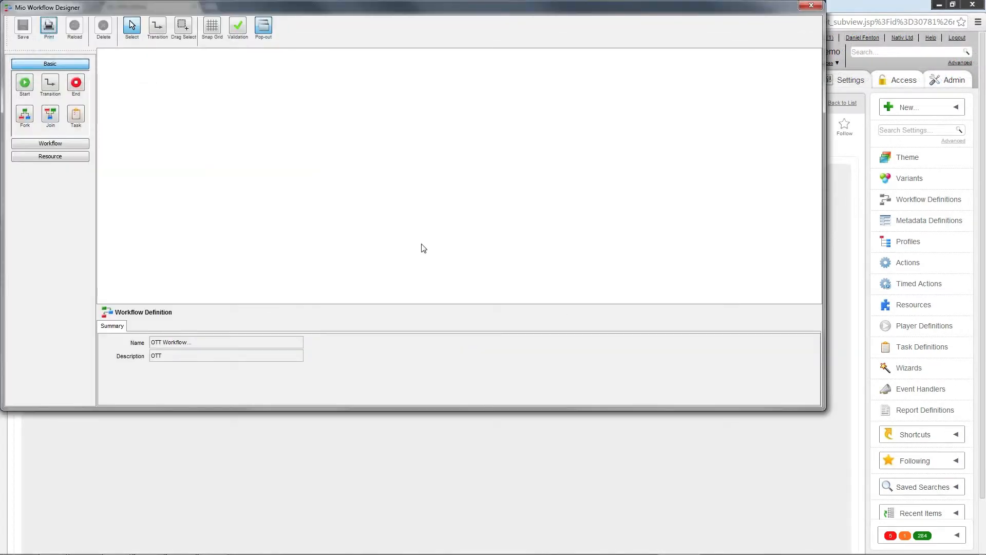
pyautogui.moveTo(825, 408); pyautogui.dragTo(980, 553)
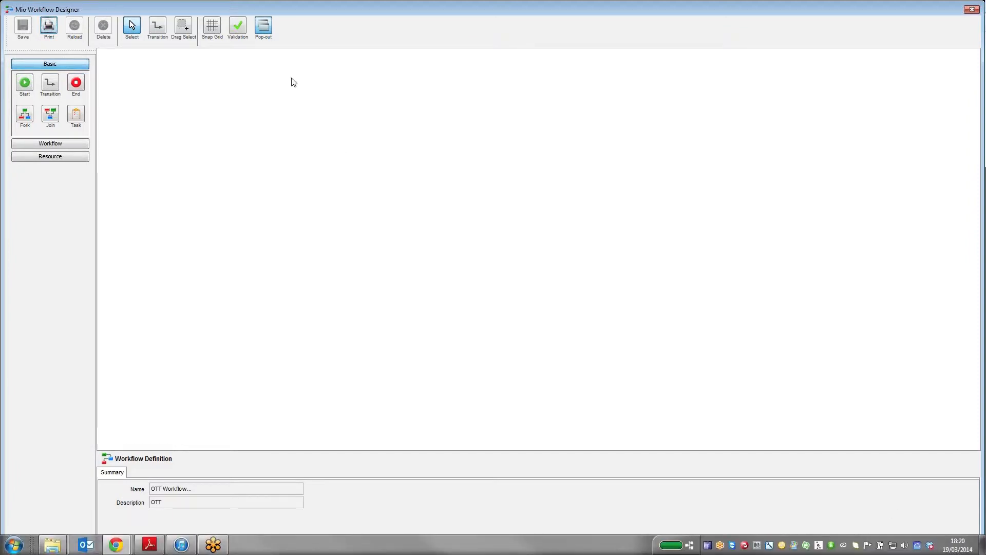
pyautogui.click(260, 30)
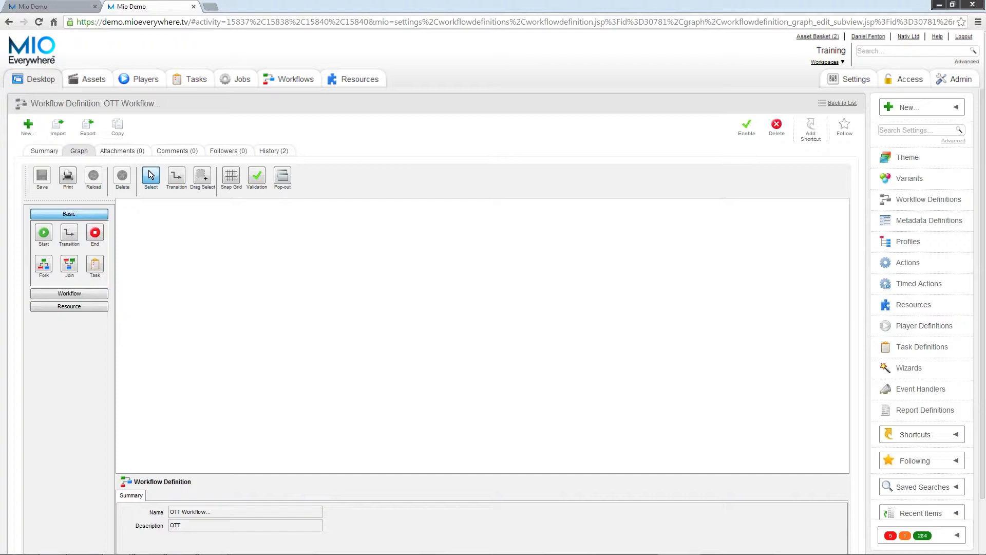
# Turn on the snap grid and expand the Workflow and Resource node groups in the palette.
pyautogui.click(234, 178)
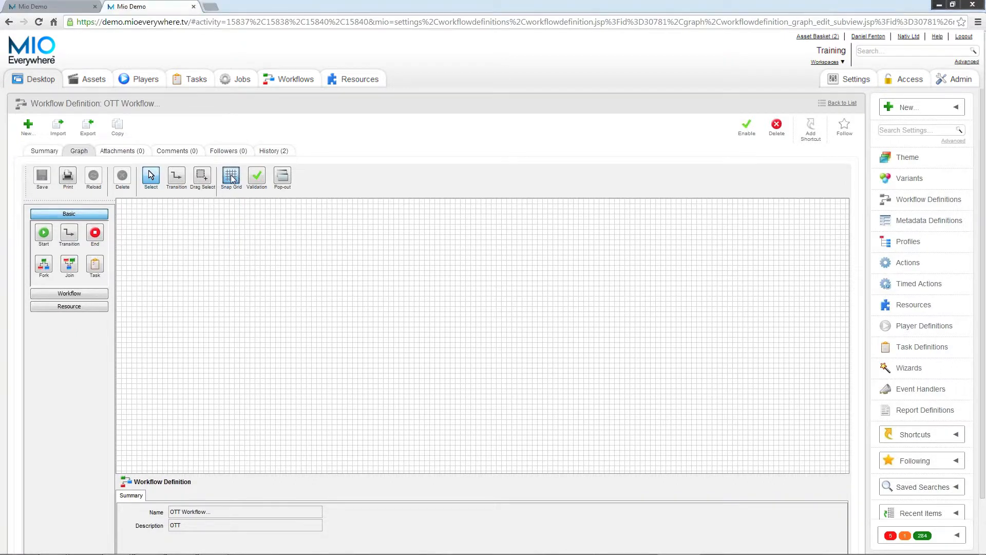
pyautogui.click(54, 295)
pyautogui.click(65, 437)
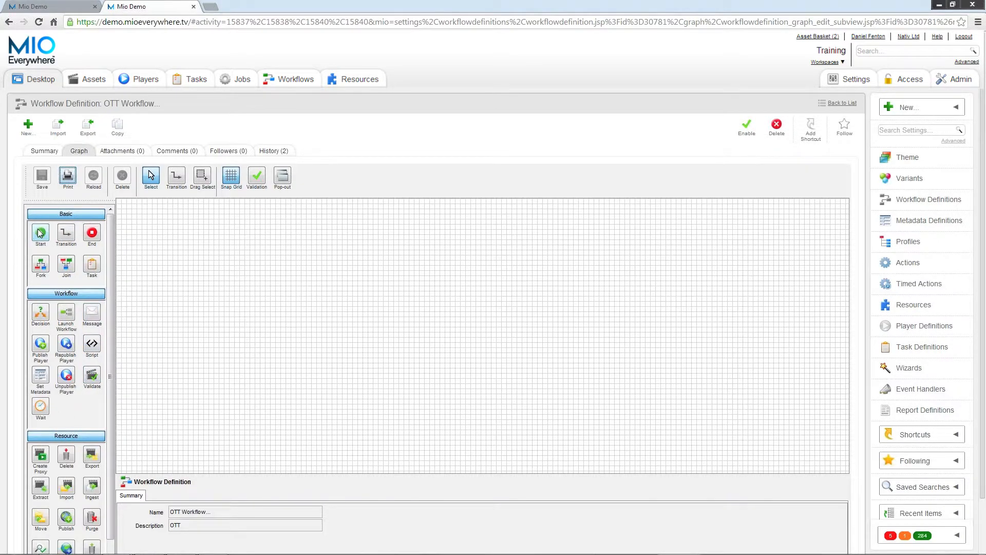
# Place a Start node on the grid and an Ingest node directly below it.
pyautogui.click(41, 232)
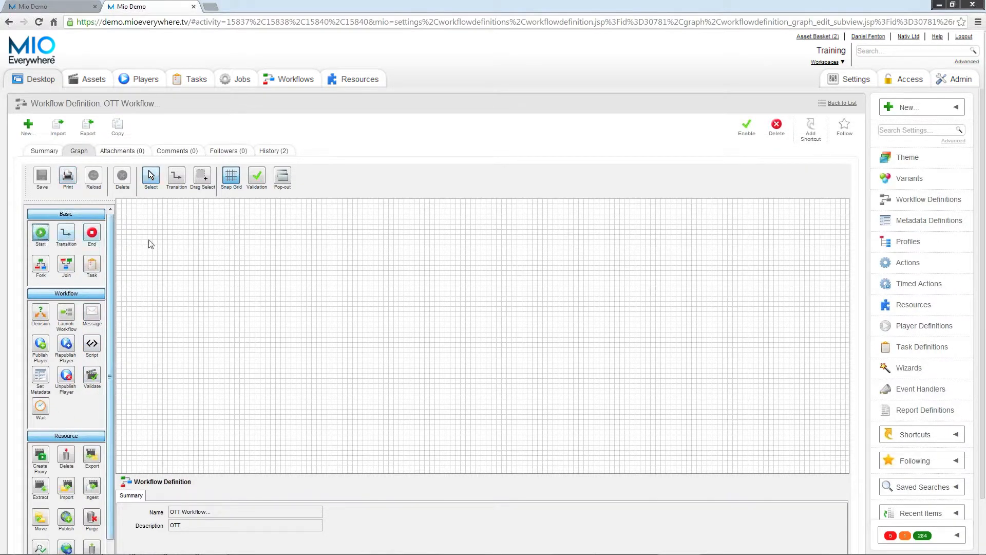
pyautogui.click(220, 230)
pyautogui.click(92, 486)
pyautogui.click(234, 266)
pyautogui.moveTo(234, 267); pyautogui.dragTo(220, 259)
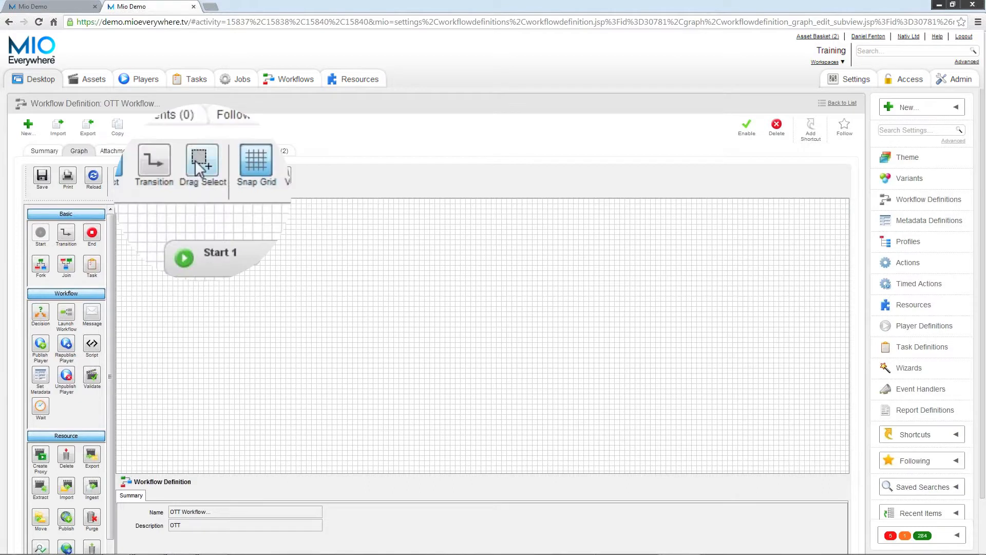
# Select the Start and ingest nodes together with Drag Select and move both further right on the grid.
pyautogui.click(199, 175)
pyautogui.moveTo(145, 205); pyautogui.dragTo(314, 286)
pyautogui.click(150, 175)
pyautogui.rightClick(197, 257)
pyautogui.click(197, 256)
pyautogui.moveTo(214, 262); pyautogui.dragTo(273, 263)
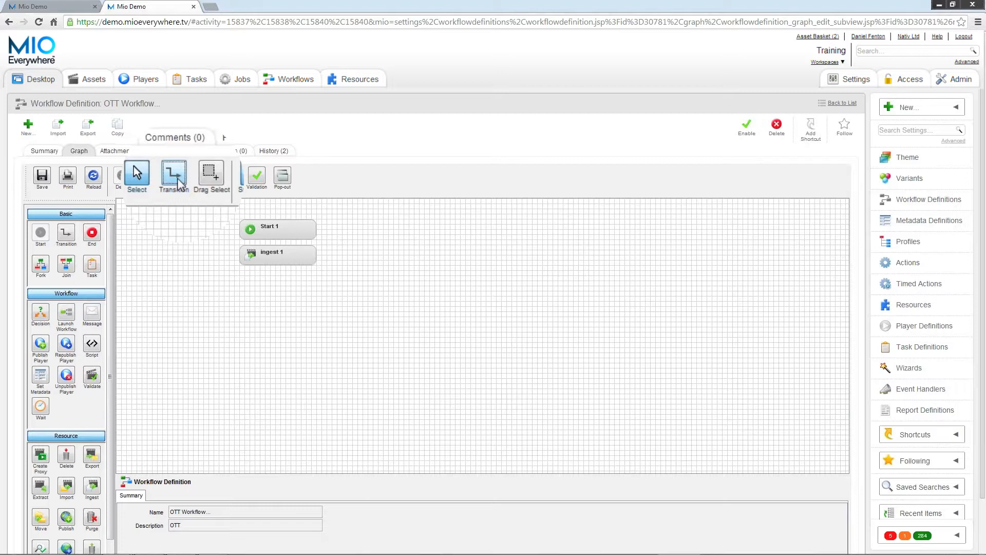
# Connect the Start node to the ingest node with a transition and move the ingest node lower.
pyautogui.click(177, 182)
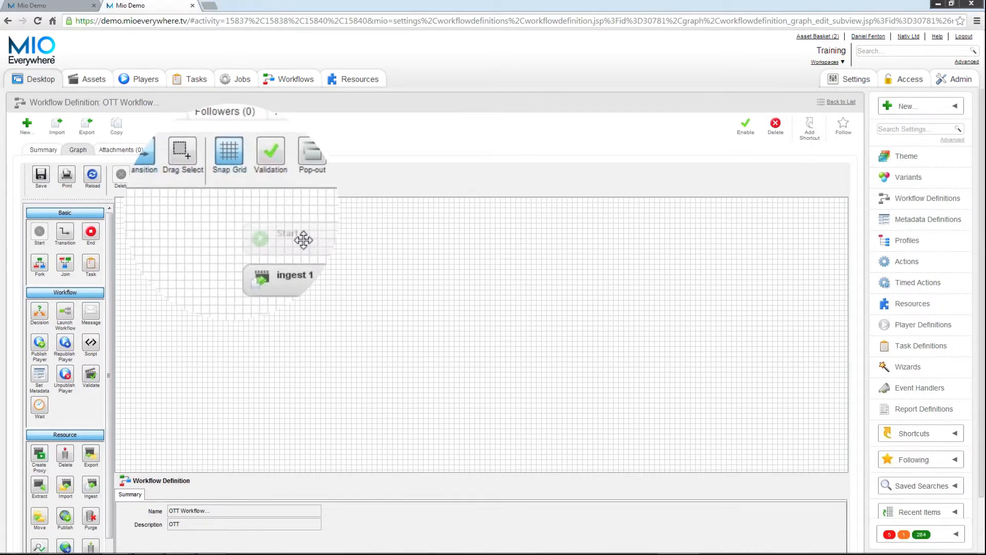
pyautogui.moveTo(293, 239); pyautogui.dragTo(274, 266)
pyautogui.click(274, 267)
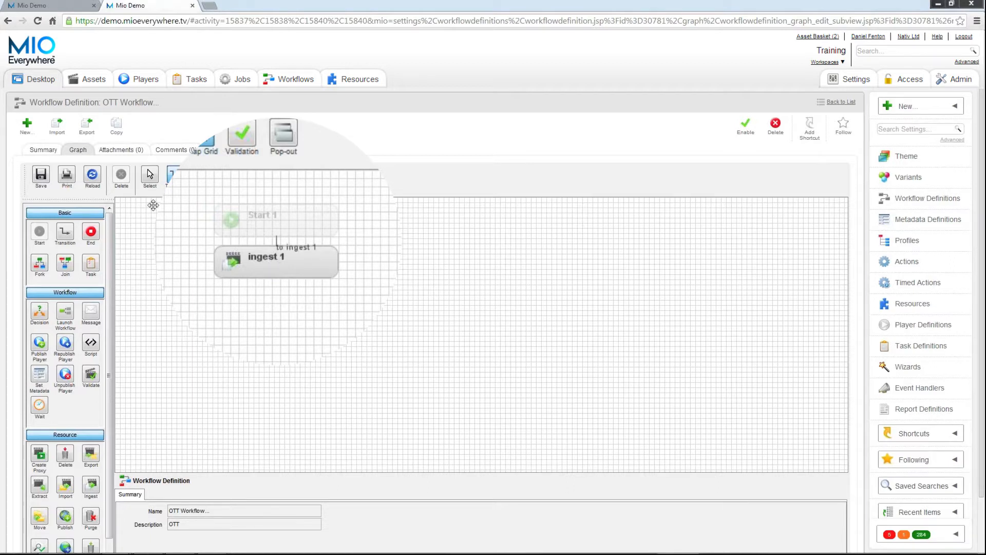
pyautogui.click(150, 174)
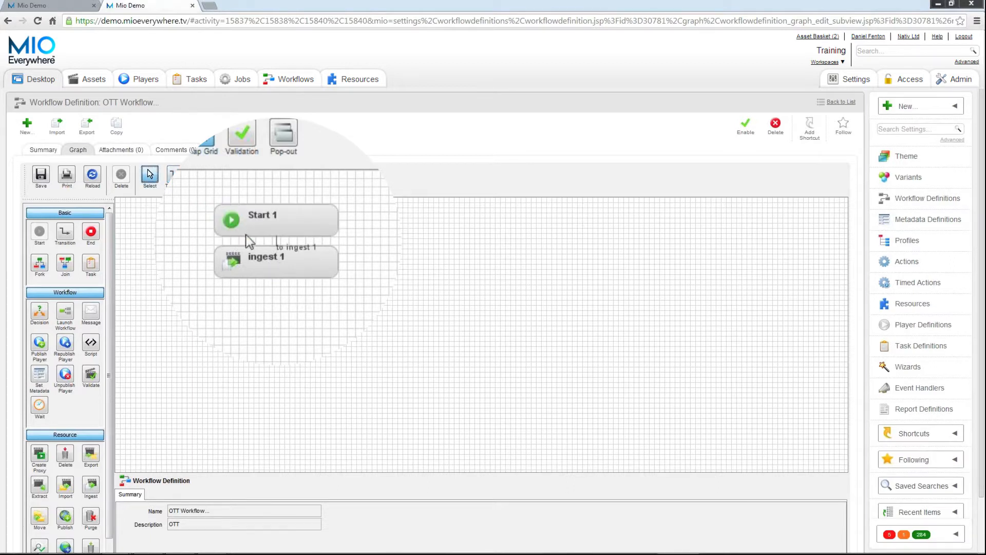
pyautogui.moveTo(256, 263); pyautogui.dragTo(253, 303)
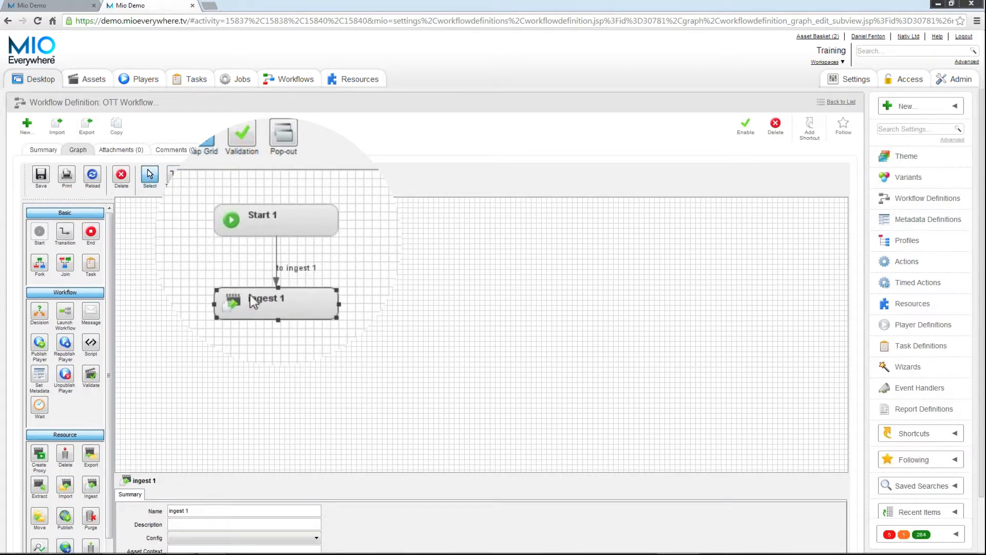
# Select the transition between Start and ingest and reshape its line at the midpoint.
pyautogui.click(277, 257)
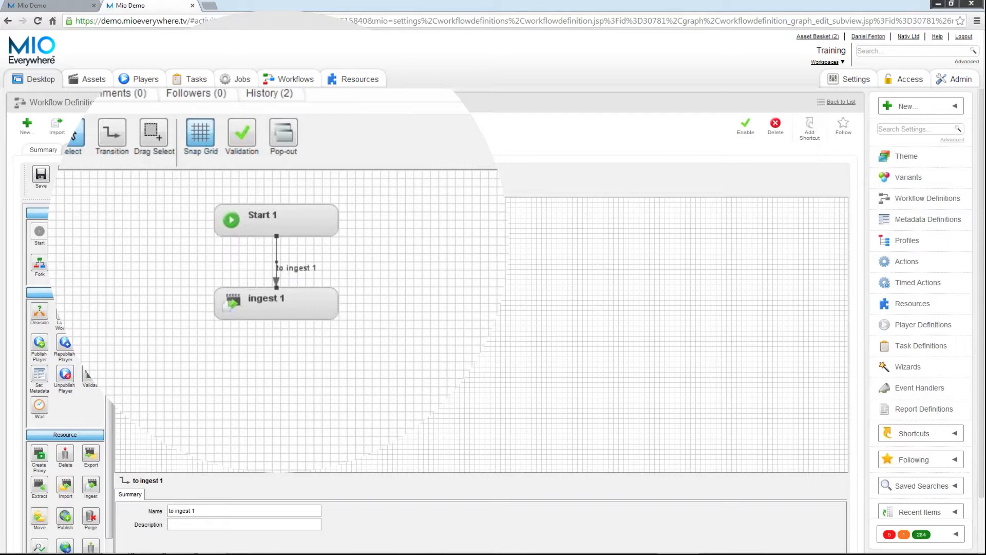
pyautogui.moveTo(276, 260)
pyautogui.mouseDown()
pyautogui.moveTo(511, 261)
pyautogui.moveTo(502, 191)
pyautogui.moveTo(300, 250)
pyautogui.moveTo(212, 250)
pyautogui.moveTo(110, 208)
pyautogui.moveTo(100, 271)
pyautogui.moveTo(125, 256)
pyautogui.moveTo(276, 277)
pyautogui.mouseUp()
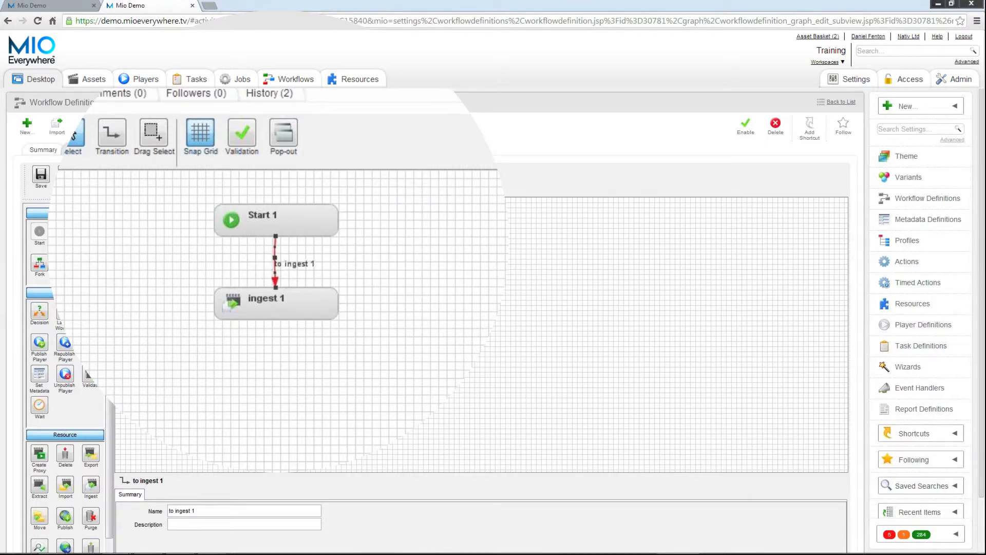
# Rename the transition between Start and ingest to "Ingesting".
pyautogui.click(299, 268)
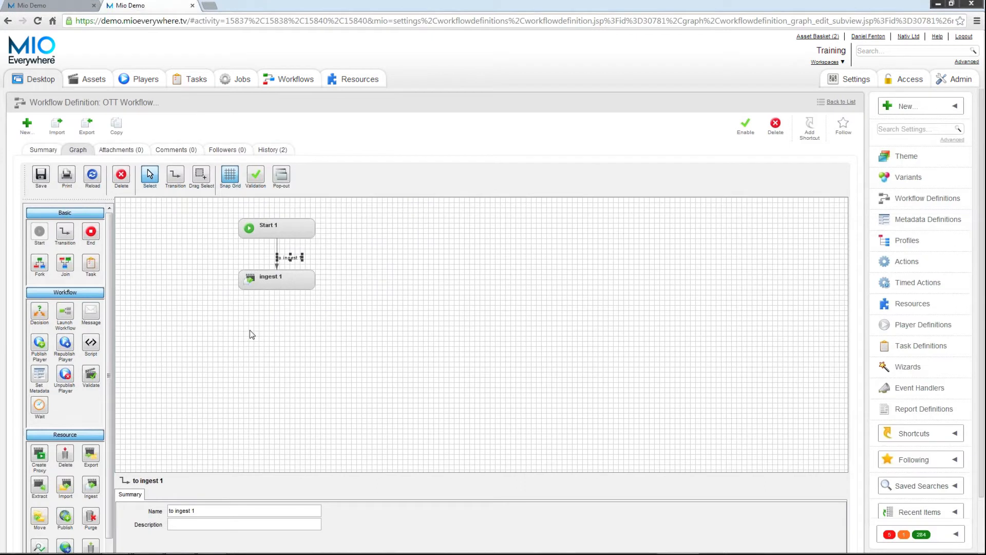
pyautogui.moveTo(205, 510); pyautogui.dragTo(165, 513)
pyautogui.write('Ingesting')
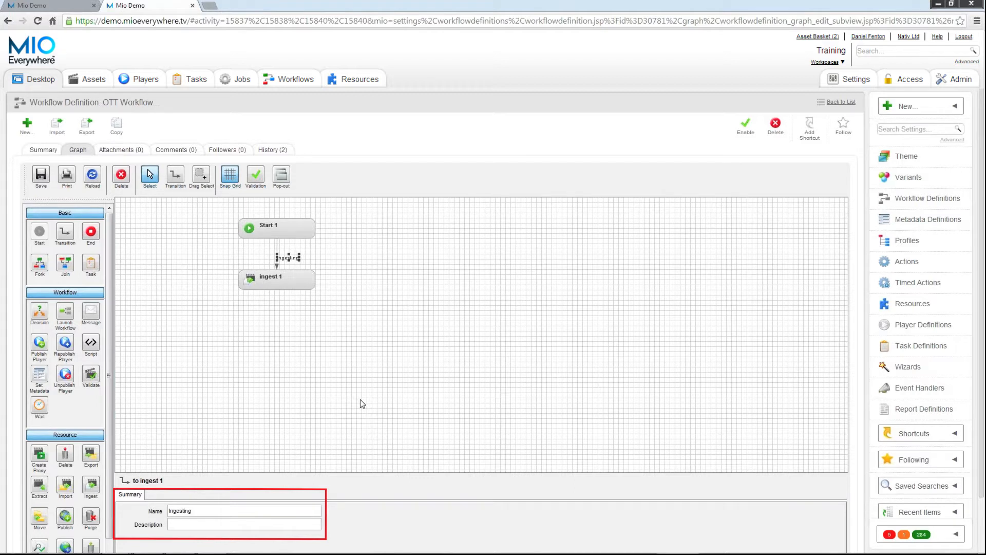
pyautogui.click(312, 255)
# Delete the "Ingesting" label from the transition, keeping the connecting line.
pyautogui.click(291, 258)
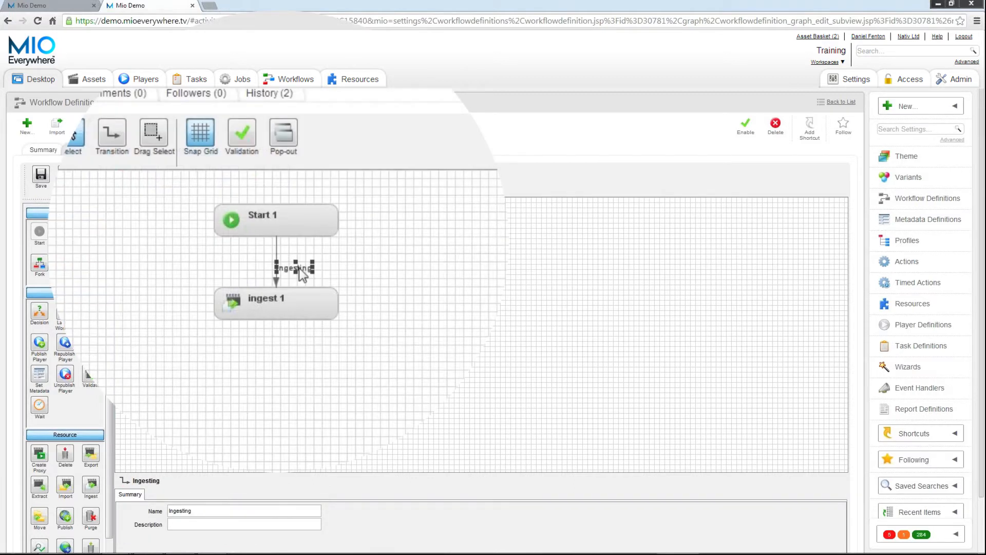
pyautogui.rightClick(300, 268)
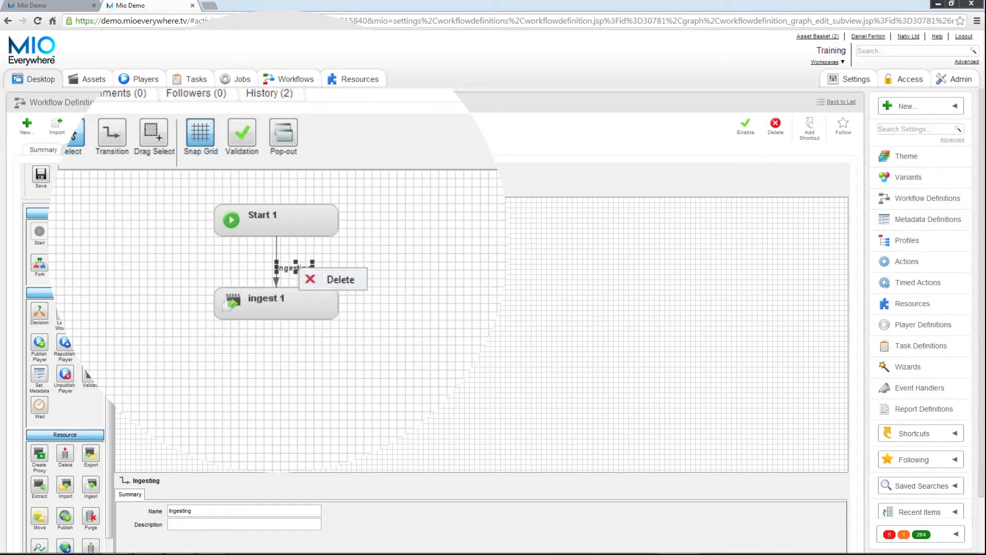
pyautogui.click(123, 177)
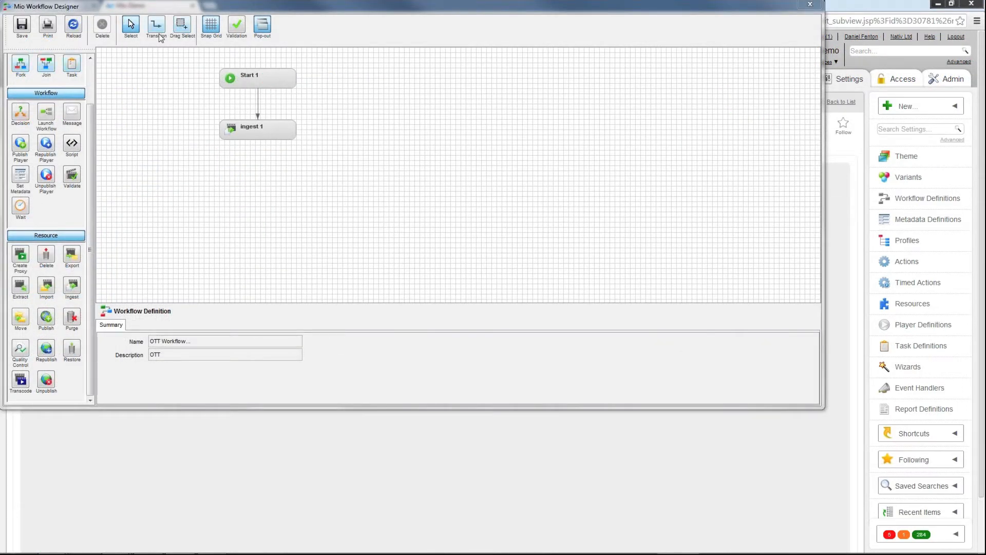
# Add an Export node below the ingest node and a Publish node below that.
pyautogui.click(64, 258)
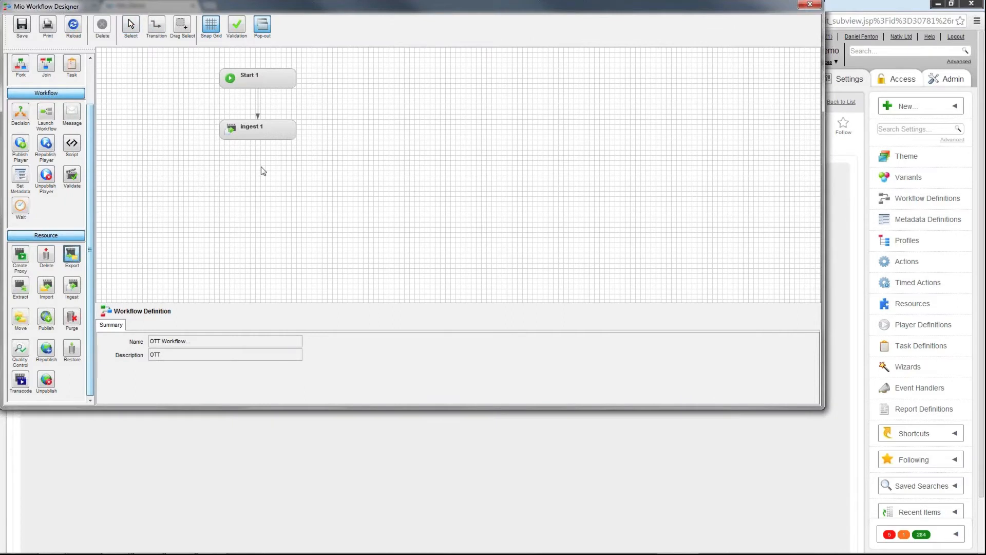
pyautogui.click(260, 171)
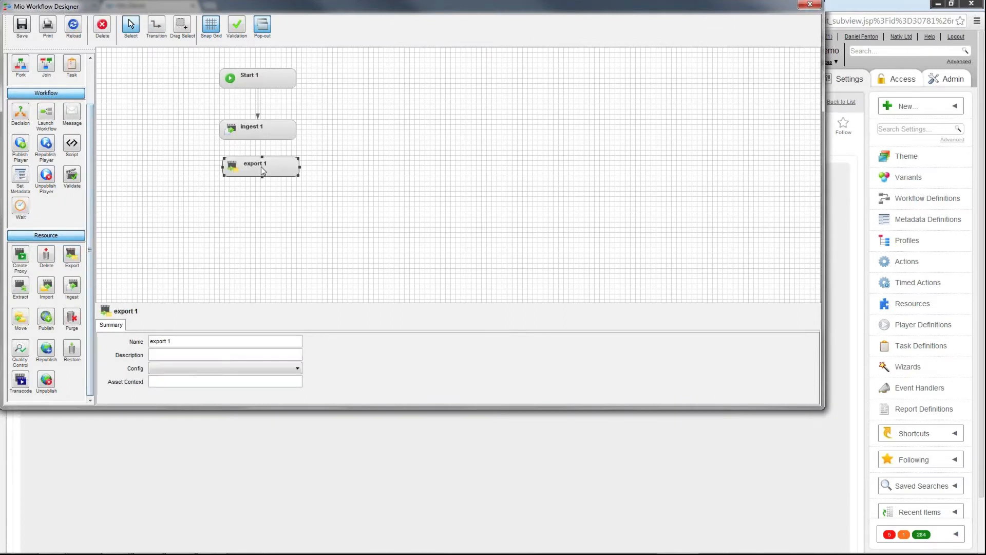
pyautogui.click(46, 316)
pyautogui.click(261, 209)
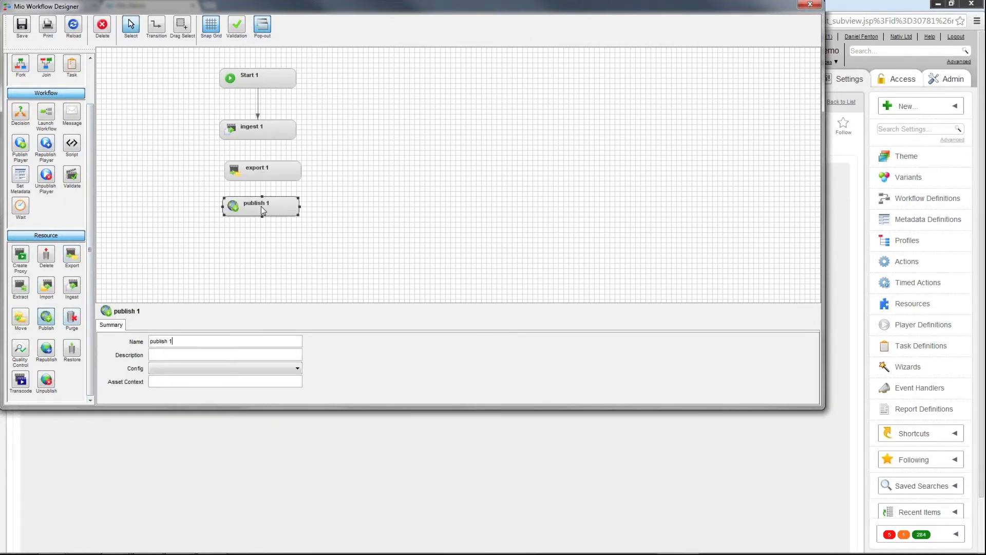
# Add an End node below the publish node and align it with the column of nodes.
pyautogui.moveTo(88, 329); pyautogui.dragTo(89, 267)
pyautogui.click(72, 82)
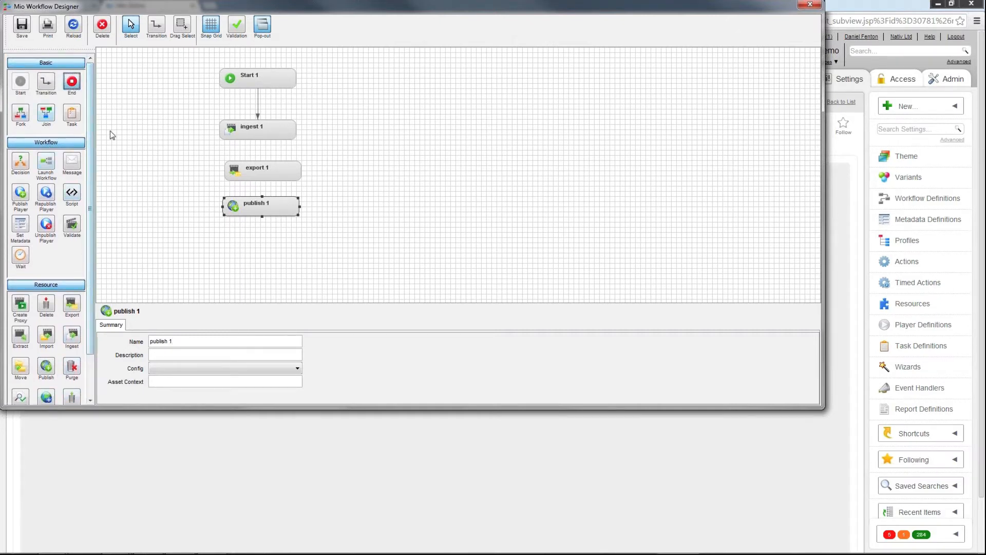
pyautogui.click(254, 239)
pyautogui.moveTo(254, 239); pyautogui.dragTo(262, 250)
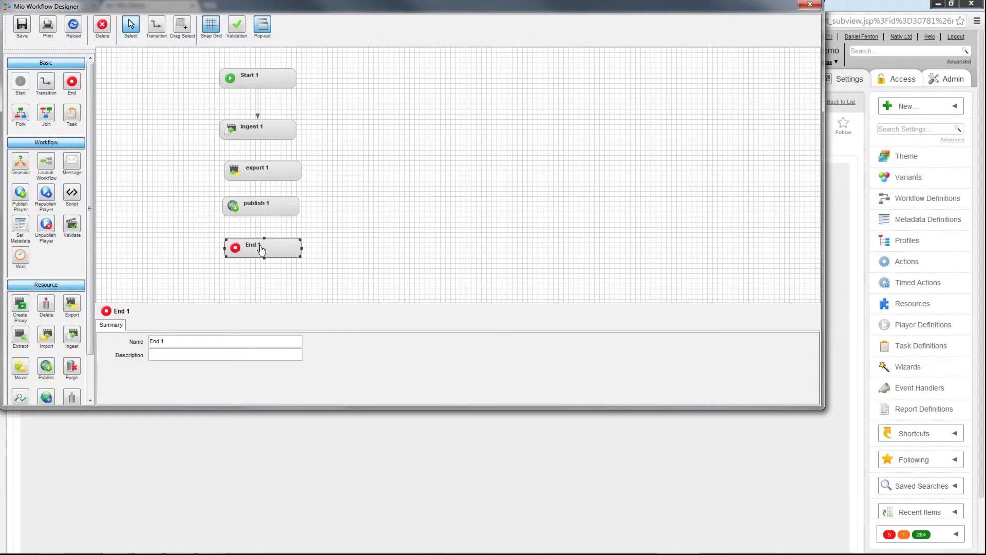
# Connect ingest, export, publish and End in sequence with transitions, and enlarge the designer window to fill the screen.
pyautogui.click(156, 24)
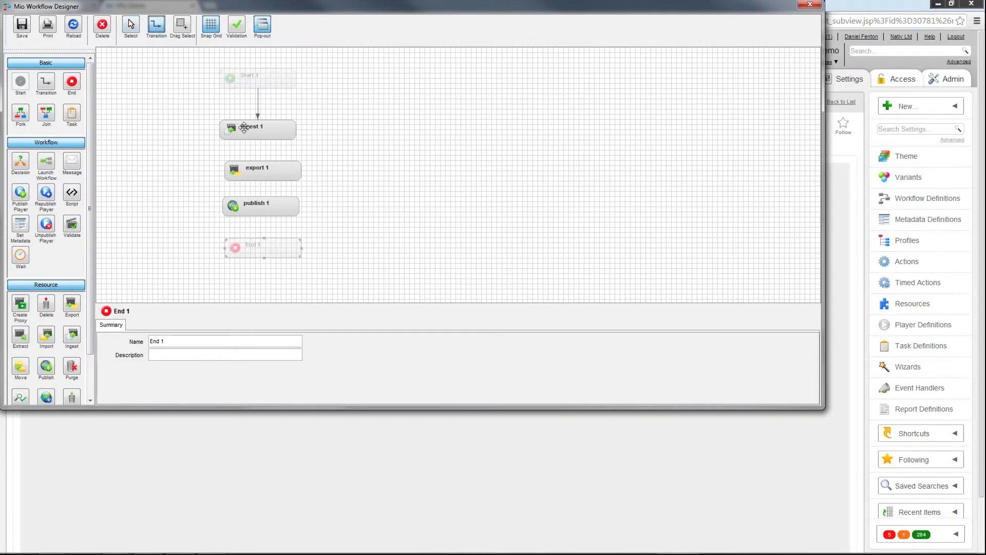
pyautogui.moveTo(257, 131); pyautogui.dragTo(257, 247)
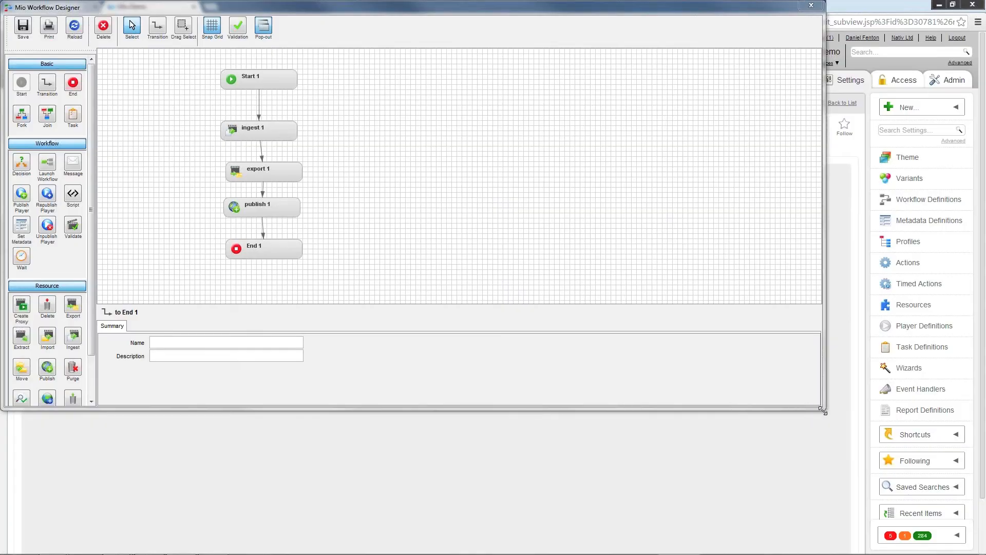
pyautogui.moveTo(824, 409); pyautogui.dragTo(985, 553)
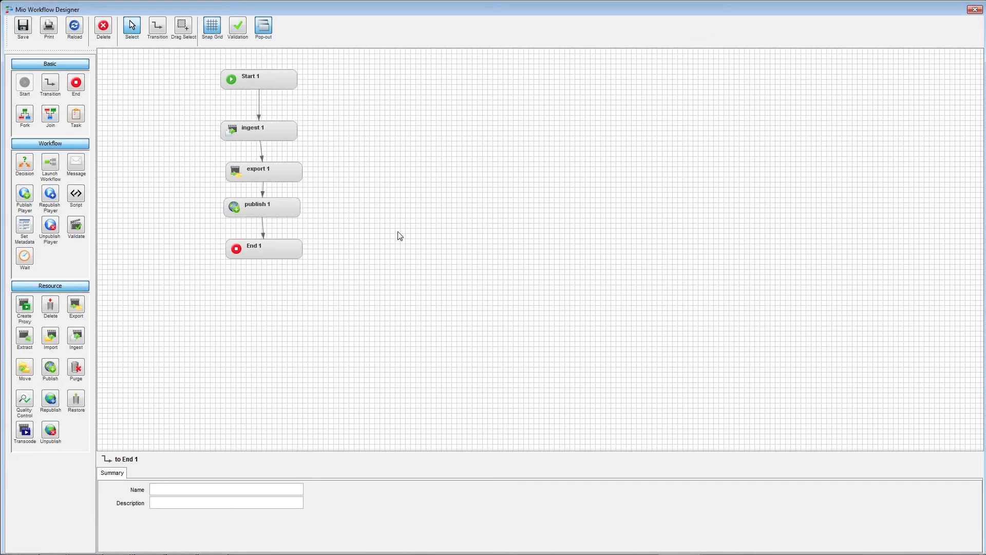
# Assign the Ingest Media config to the ingest node, Default Export to the export node and Dailymotion Publish to the publish node.
pyautogui.click(283, 137)
pyautogui.rightClick(283, 136)
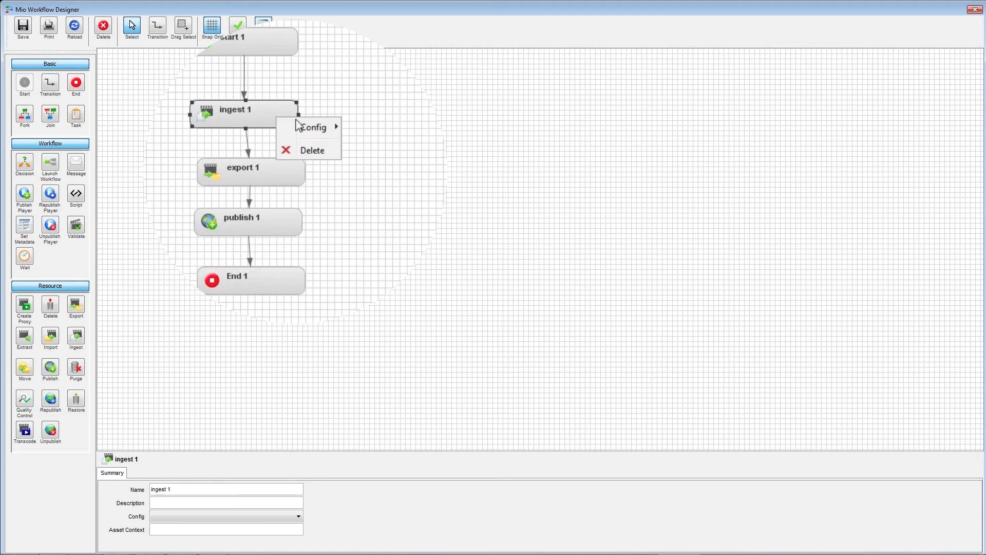
pyautogui.moveTo(318, 131)
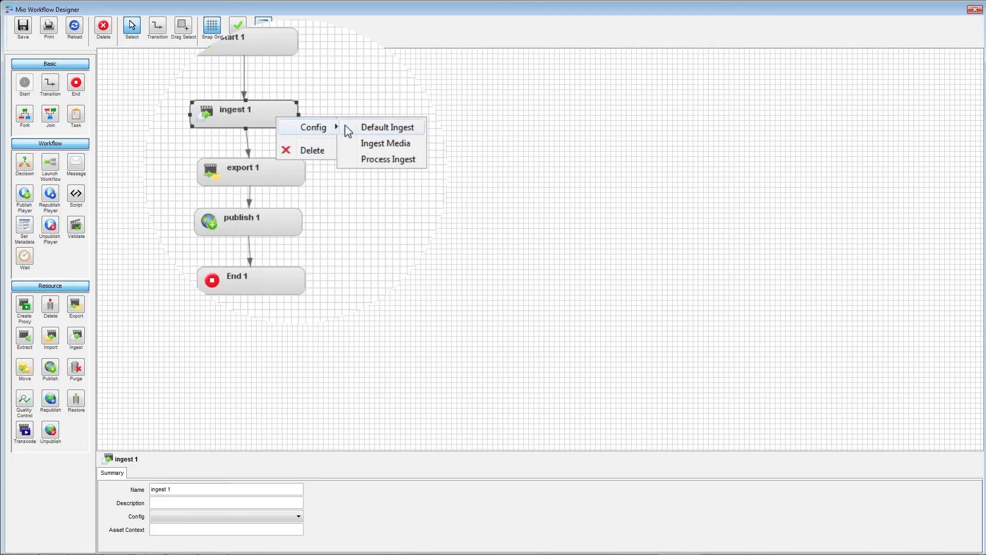
pyautogui.click(372, 147)
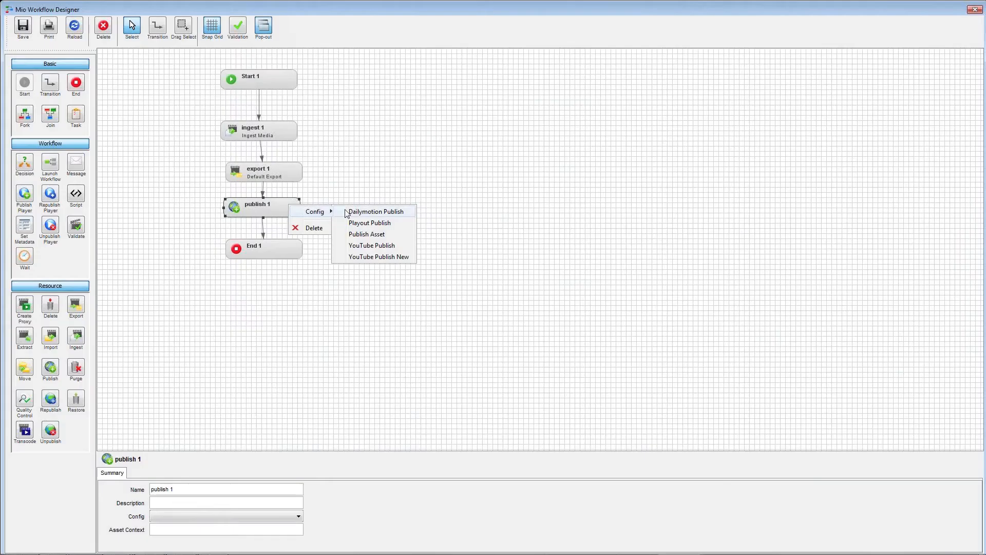
pyautogui.click(352, 210)
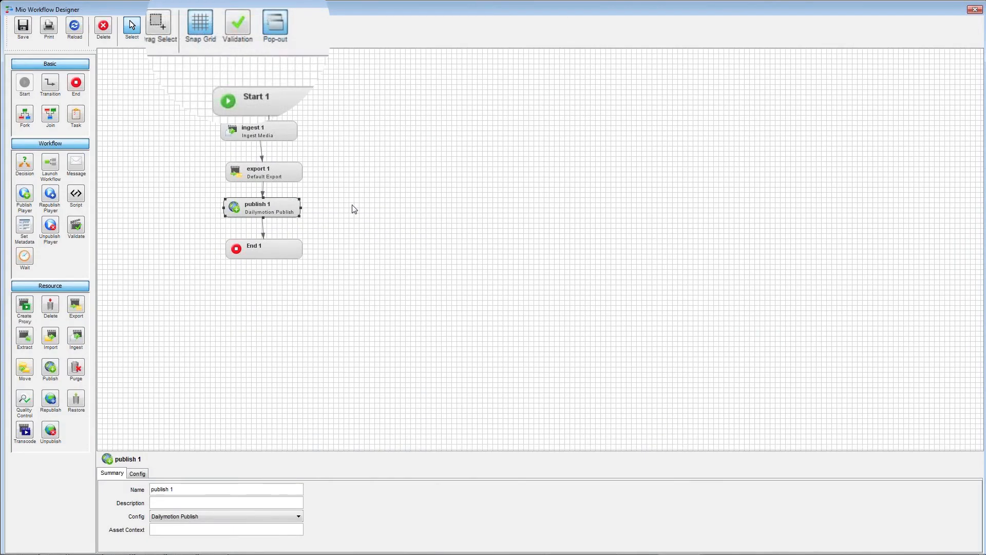
# Turn on workflow validation, review the listed errors and return to the workflow definition's summary.
pyautogui.click(240, 25)
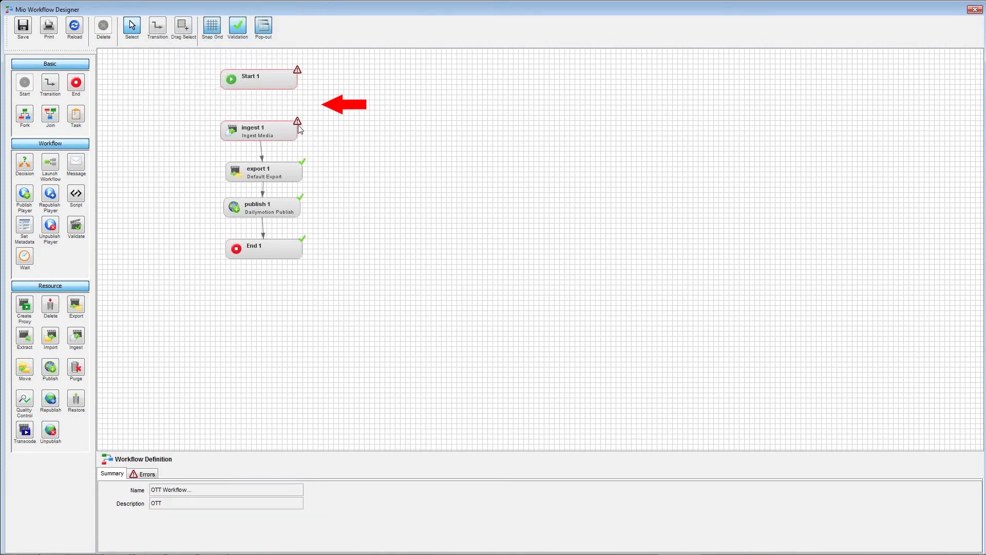
pyautogui.click(144, 474)
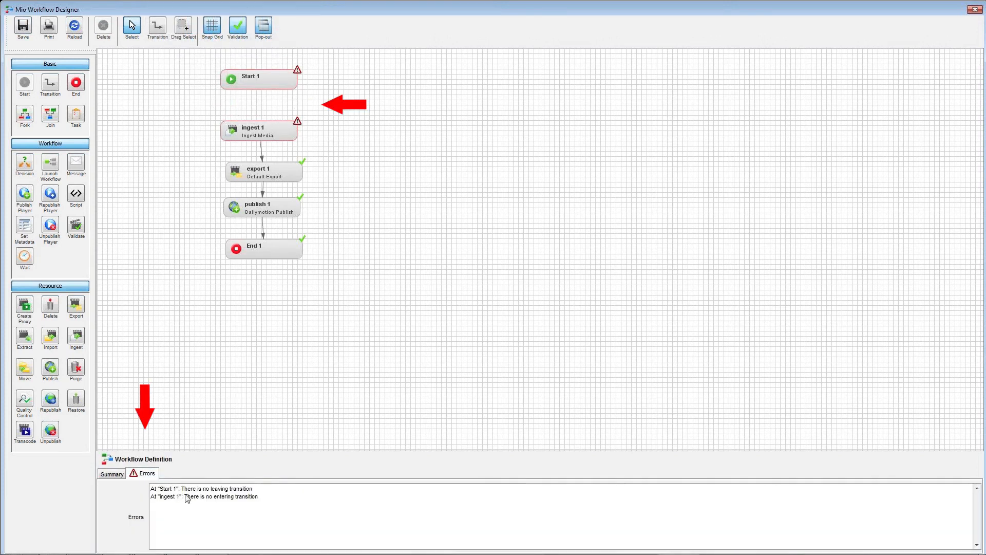
pyautogui.click(120, 476)
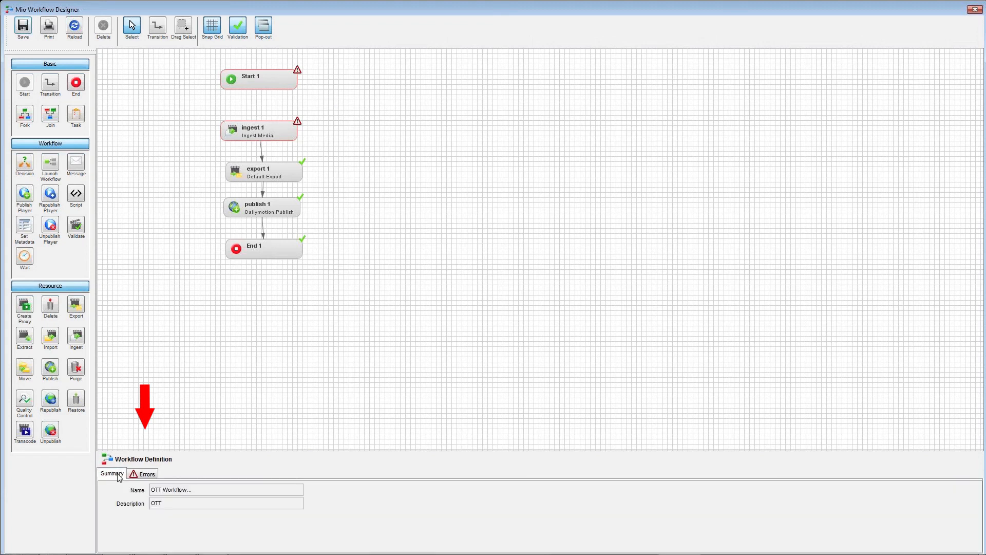
# Open the context options of the ingest node.
pyautogui.rightClick(263, 129)
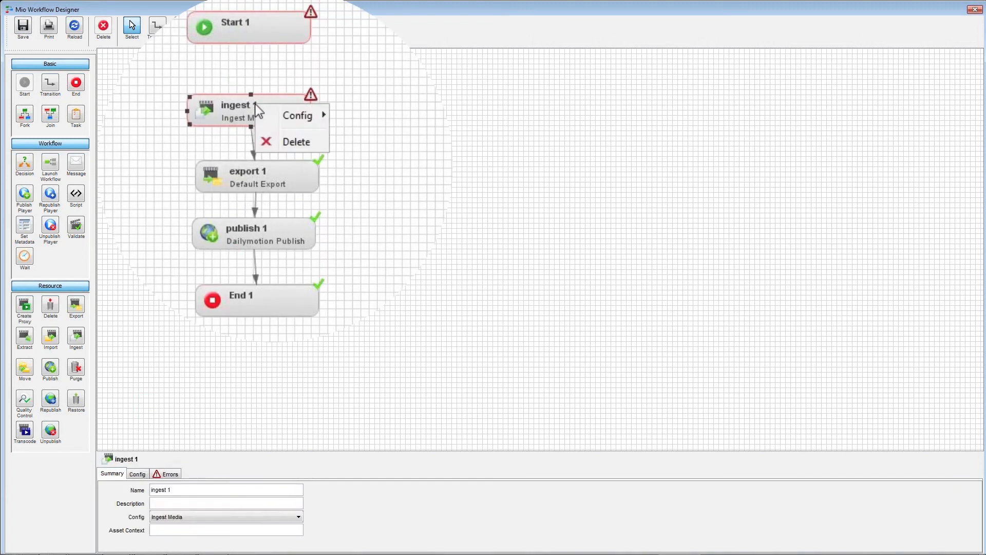